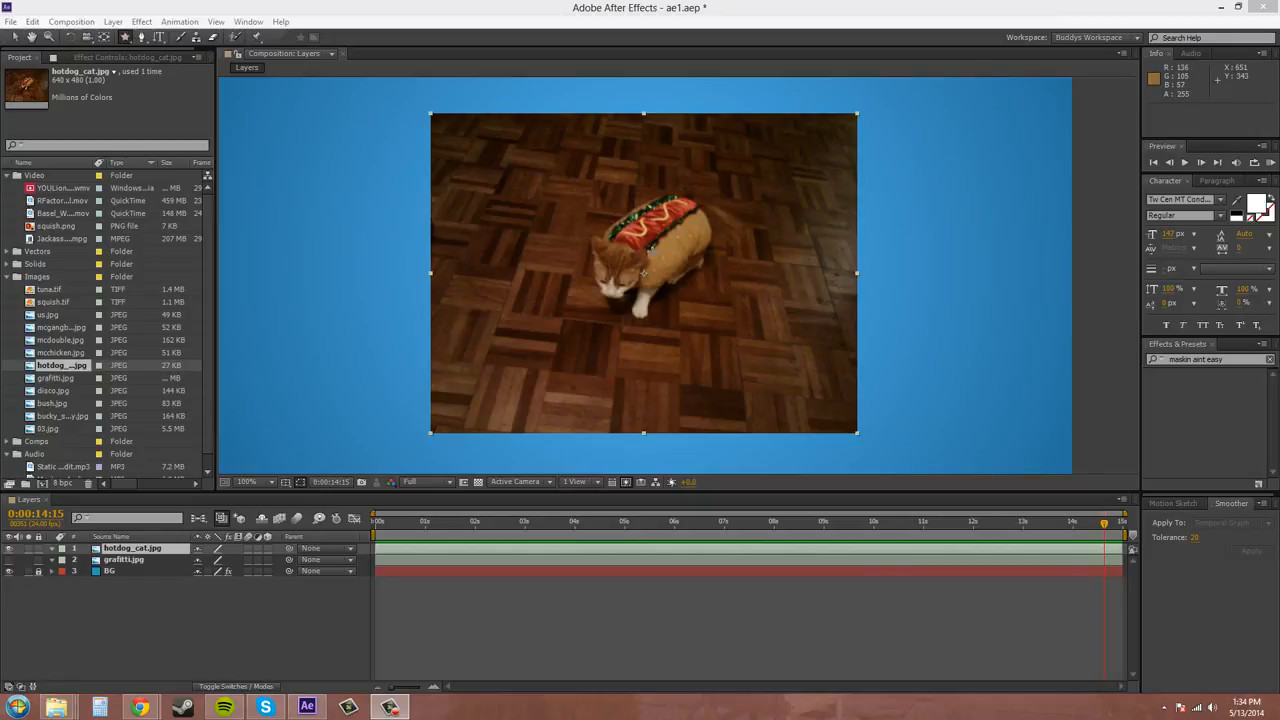
- Draw a star-shaped mask around the cat on the hotdog_cat.jpg layer and reveal all of its mask properties
left_click_drag(651, 252, 795, 245)
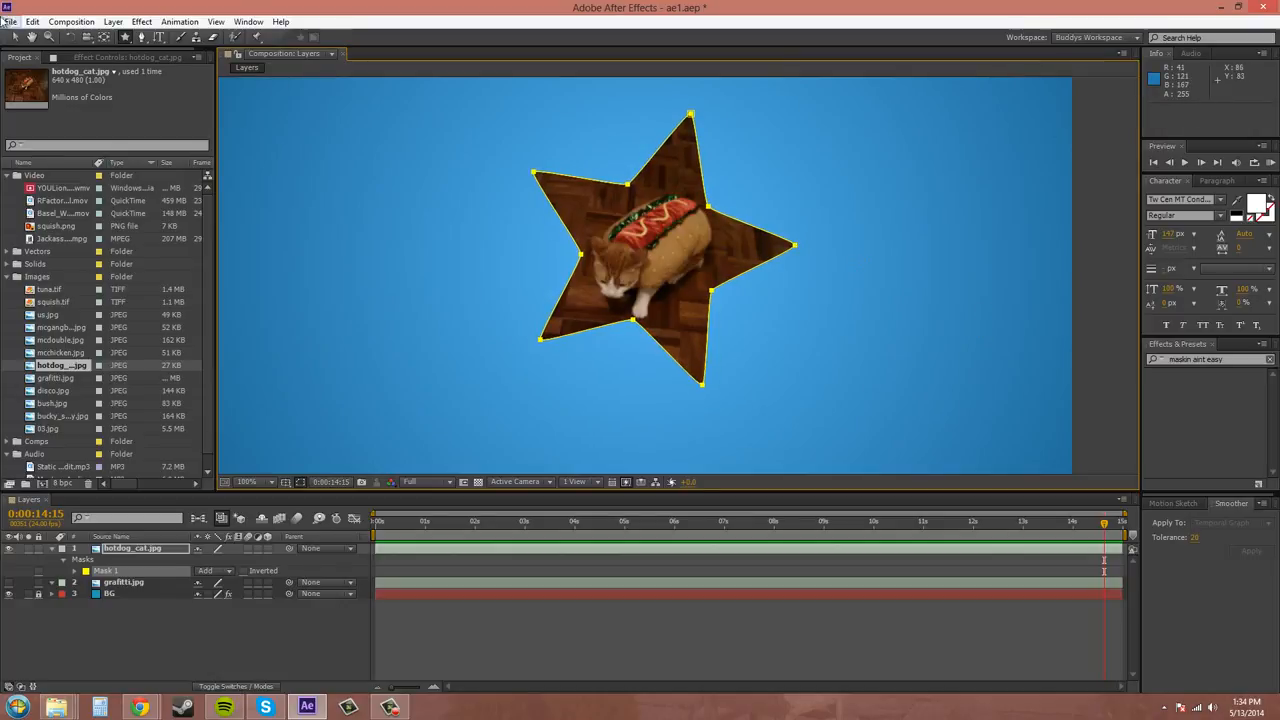
left_click(15, 36)
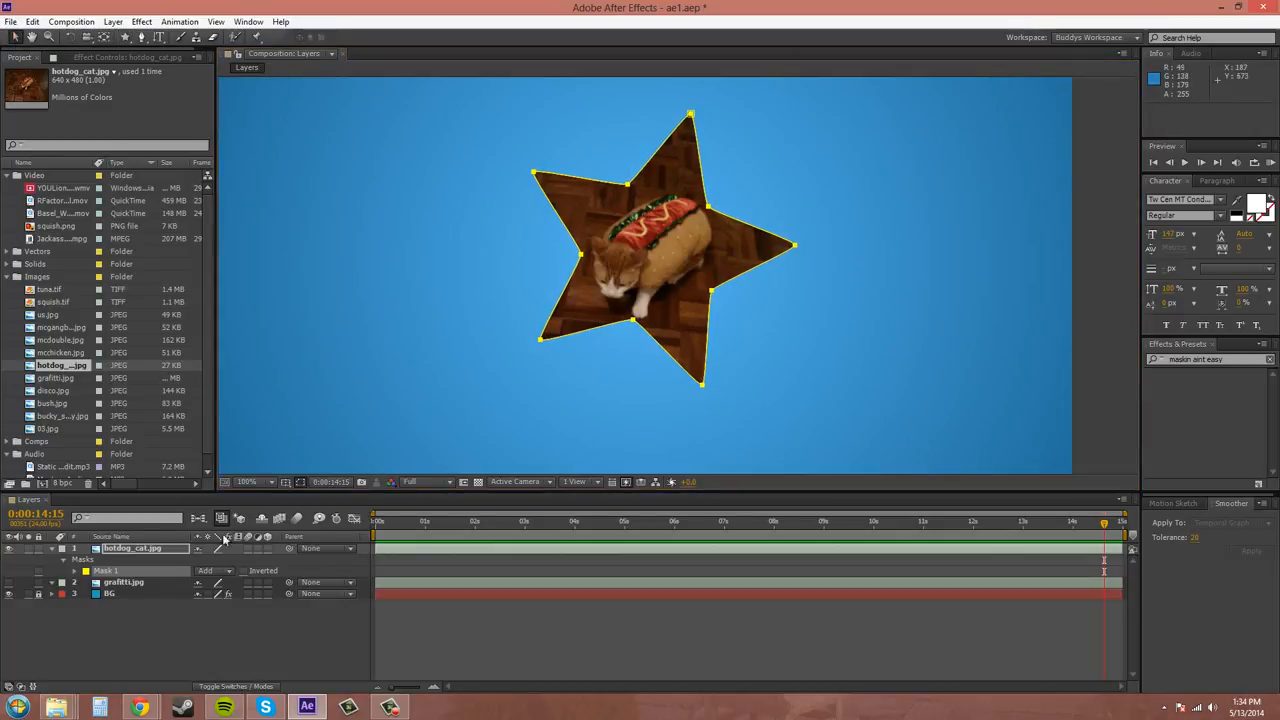
left_click(127, 552)
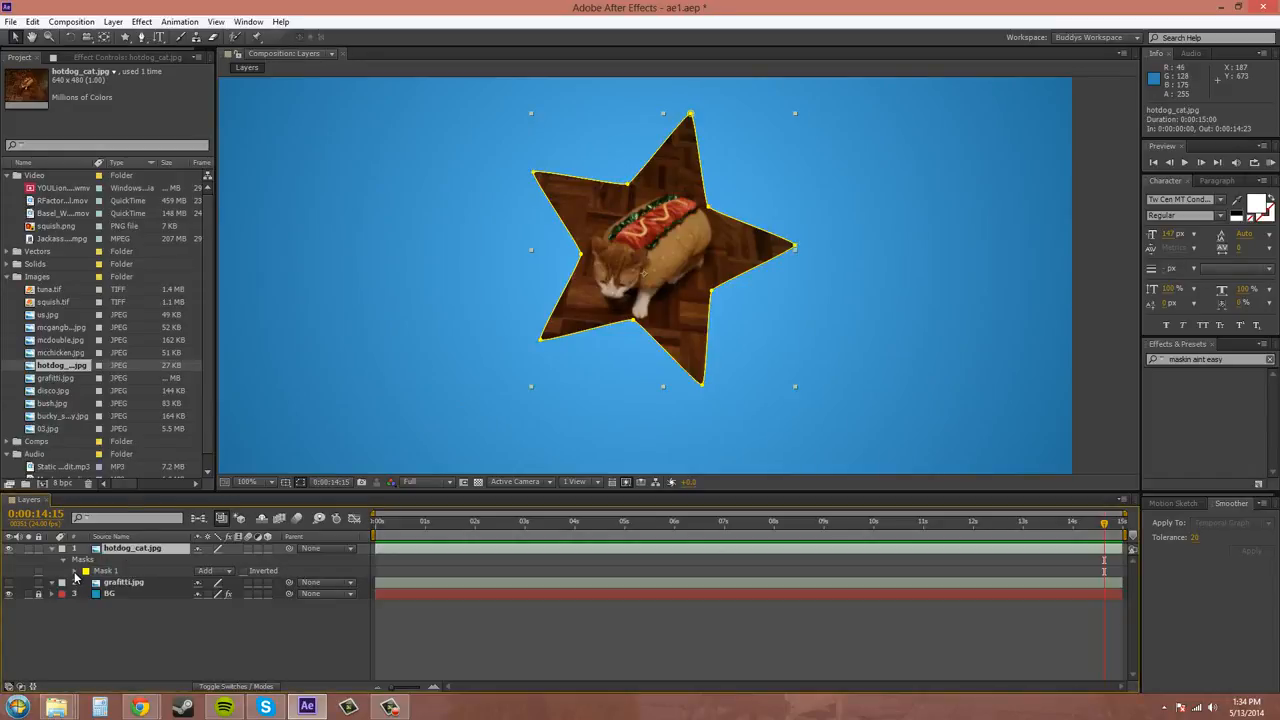
left_click(74, 571)
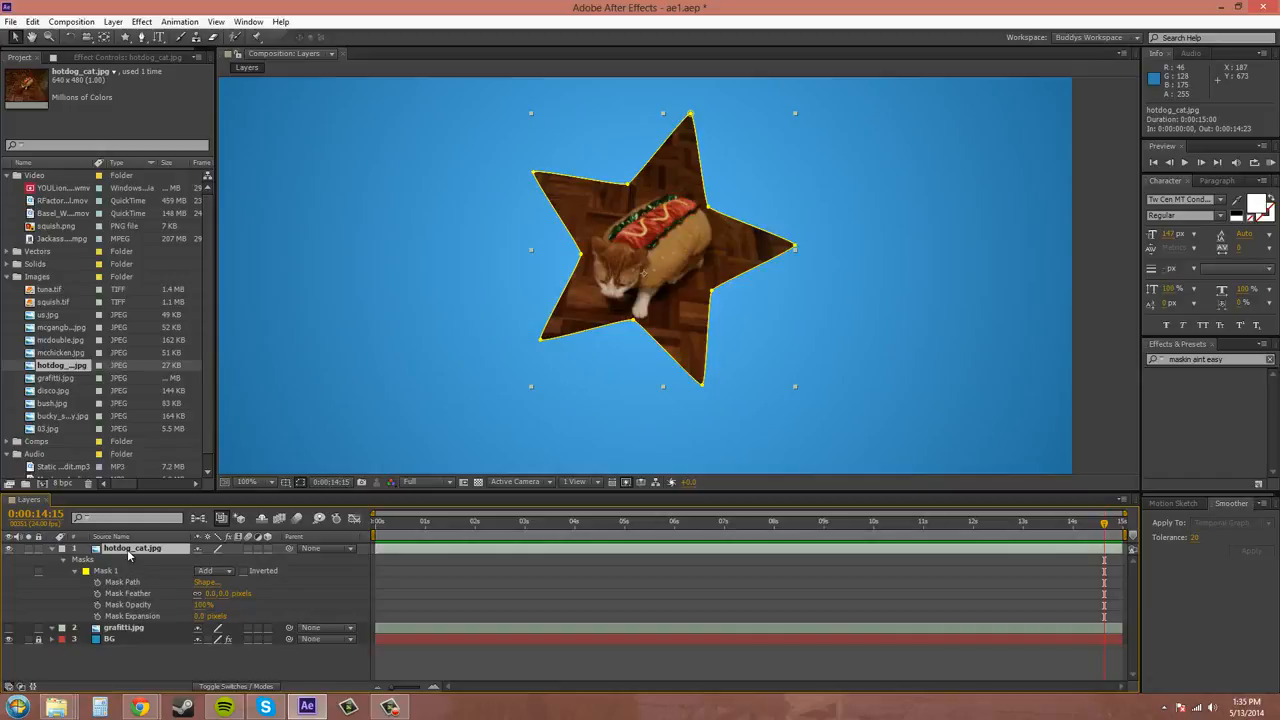
key("m")
key("m")
key("m")
key("m")
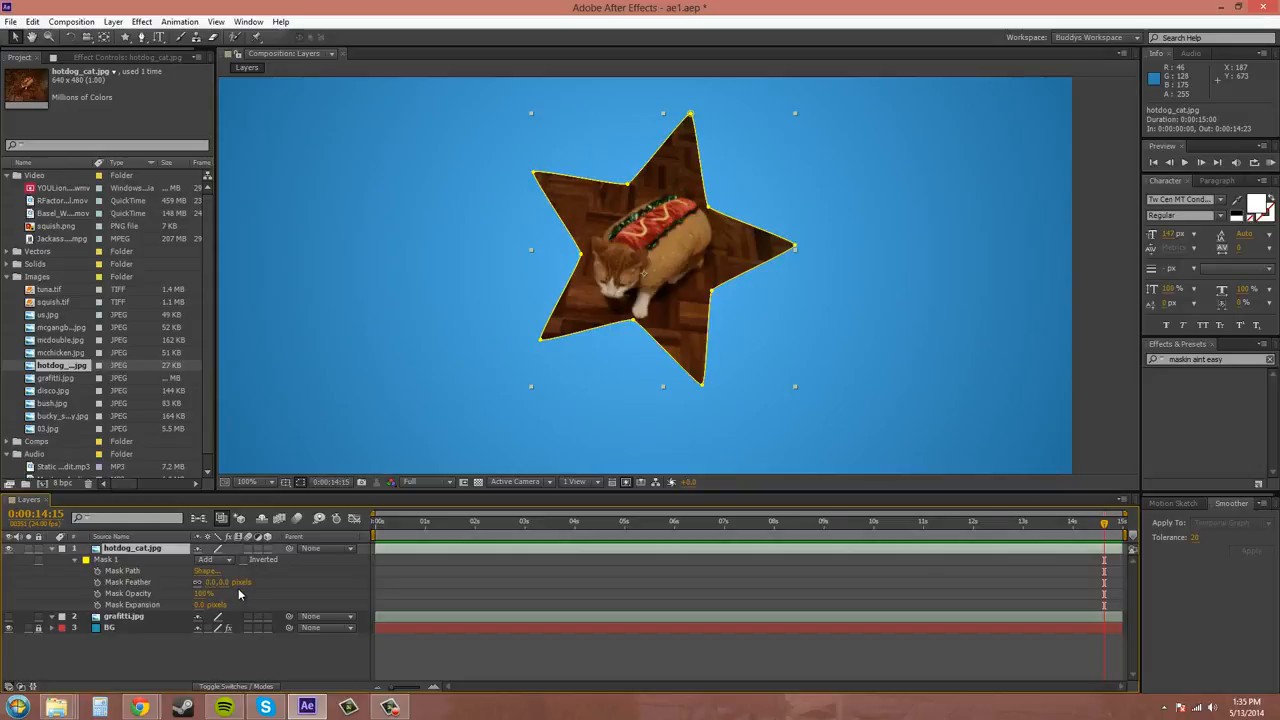
- Try animating Mask Path between 0:00:13:00 and 0:00:14:15 with the star shifted past the image's left edge at the earlier keyframe, and undo it
left_click(121, 571)
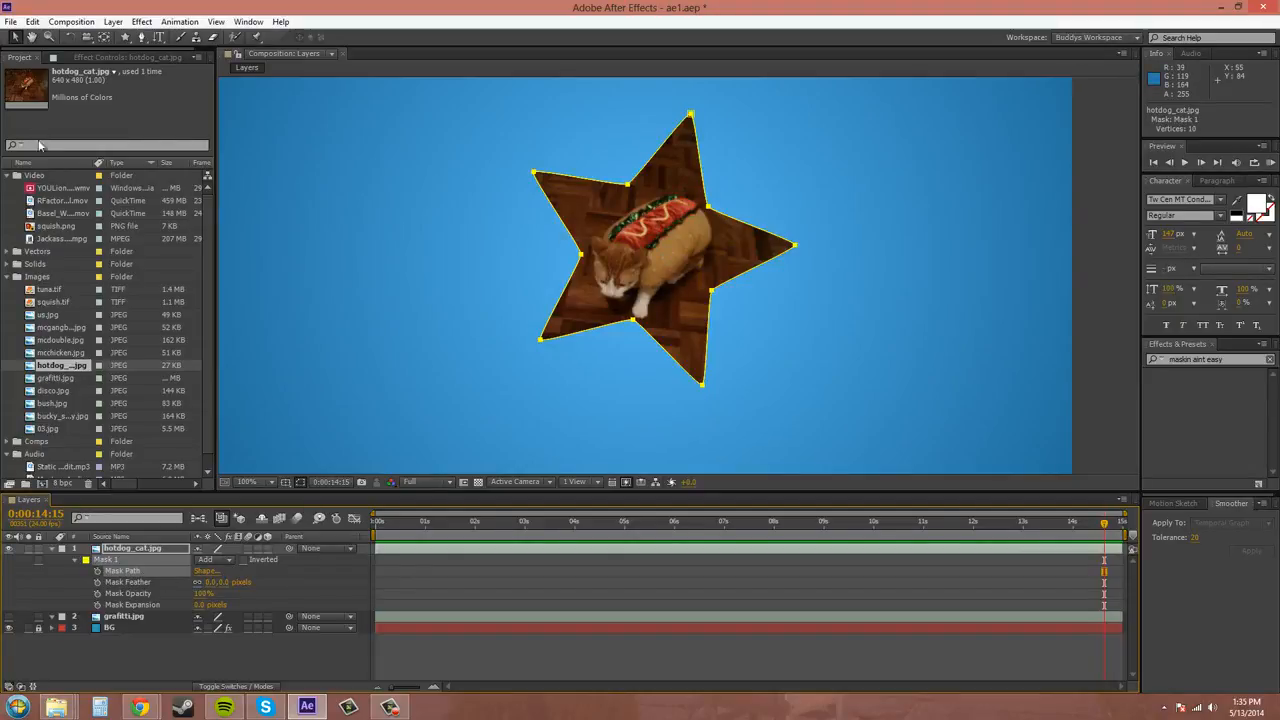
left_click(98, 574)
left_click(1026, 524)
left_click_drag(1024, 535, 1020, 534)
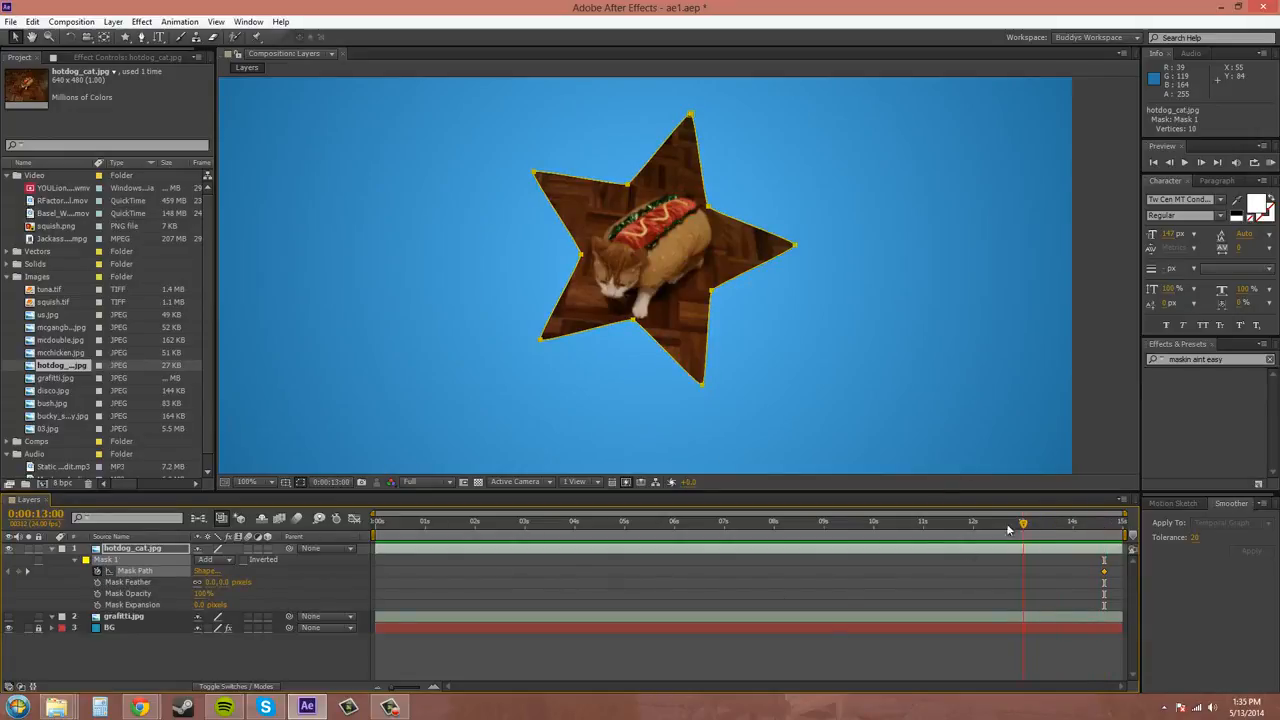
left_click(16, 38)
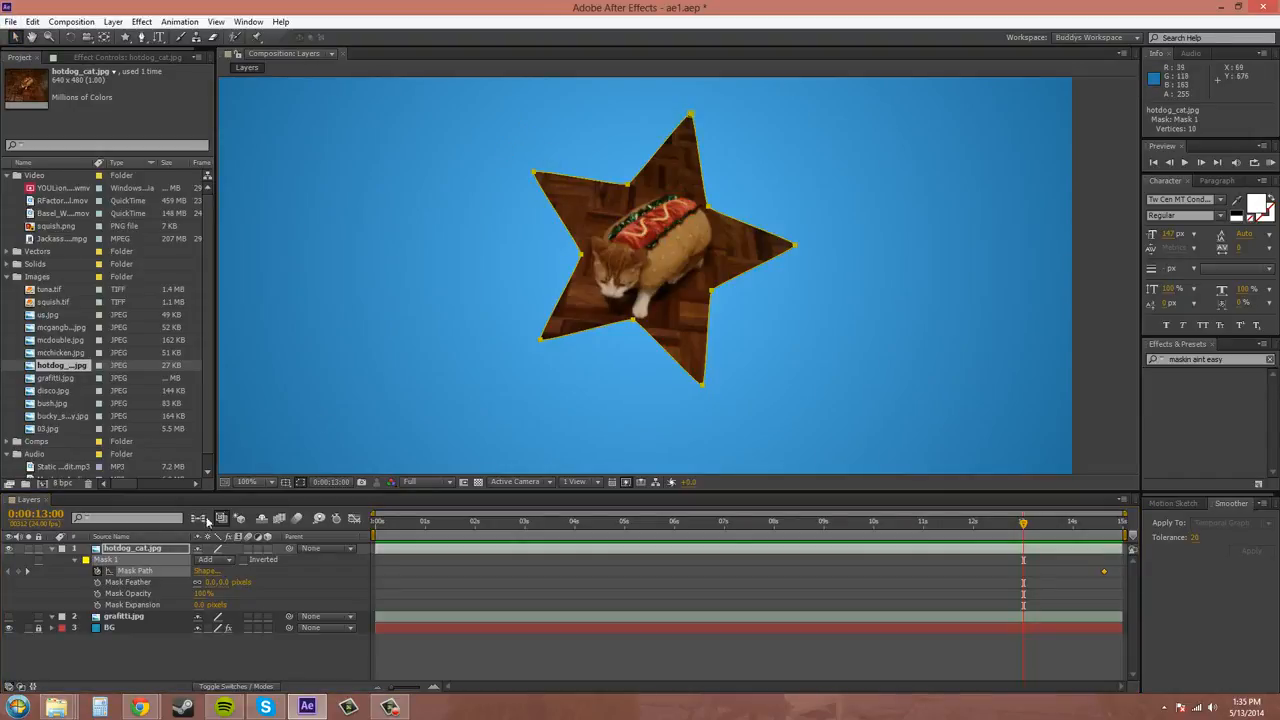
left_click(134, 569)
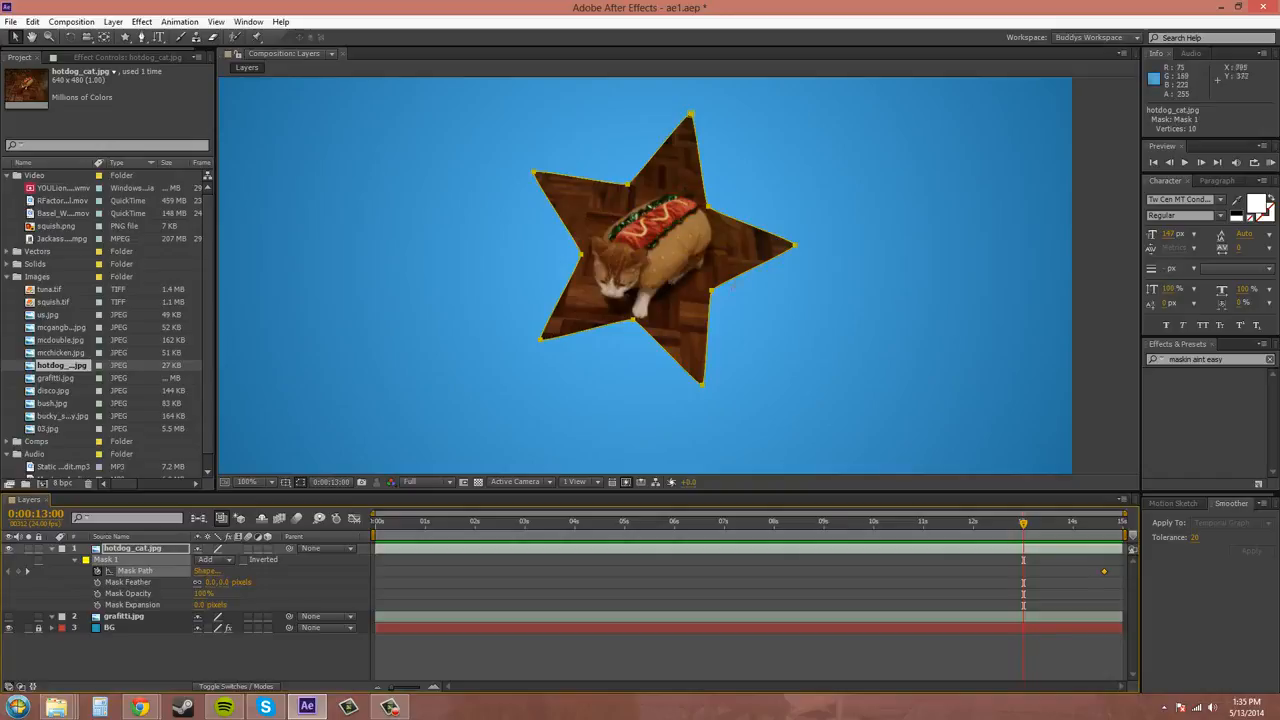
left_click_drag(710, 295, 449, 299)
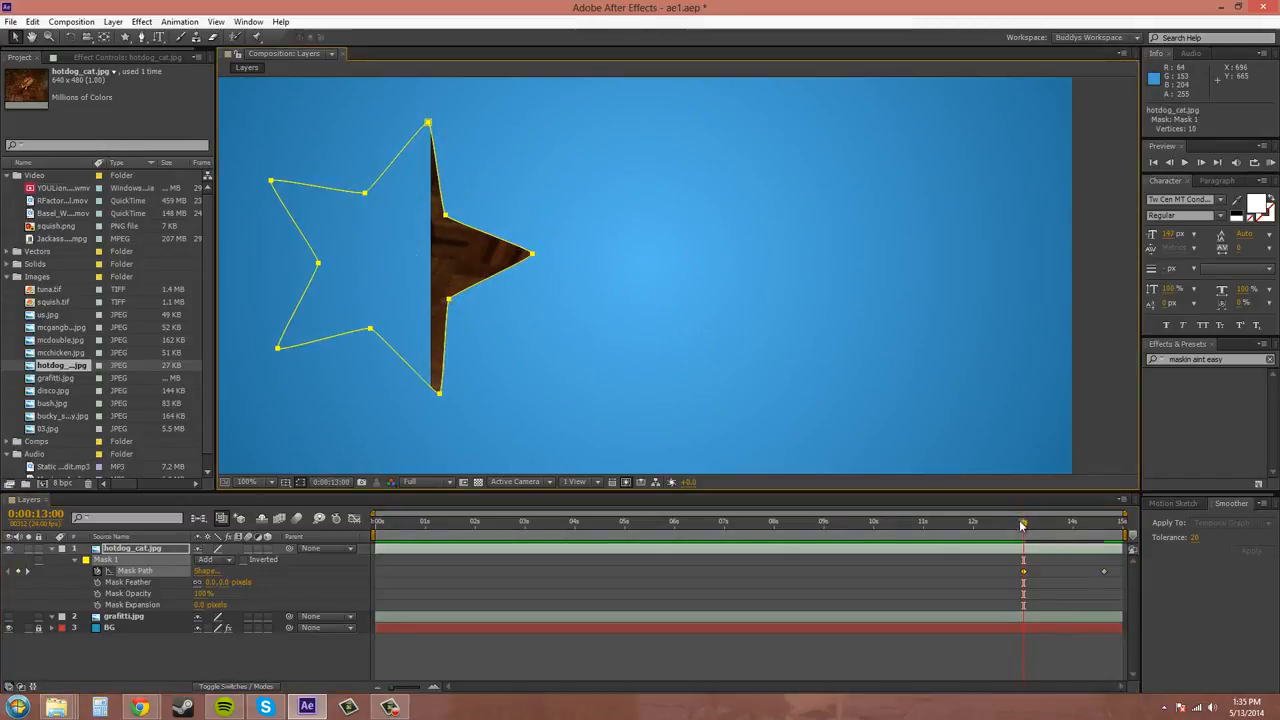
left_click_drag(1022, 526, 1084, 528)
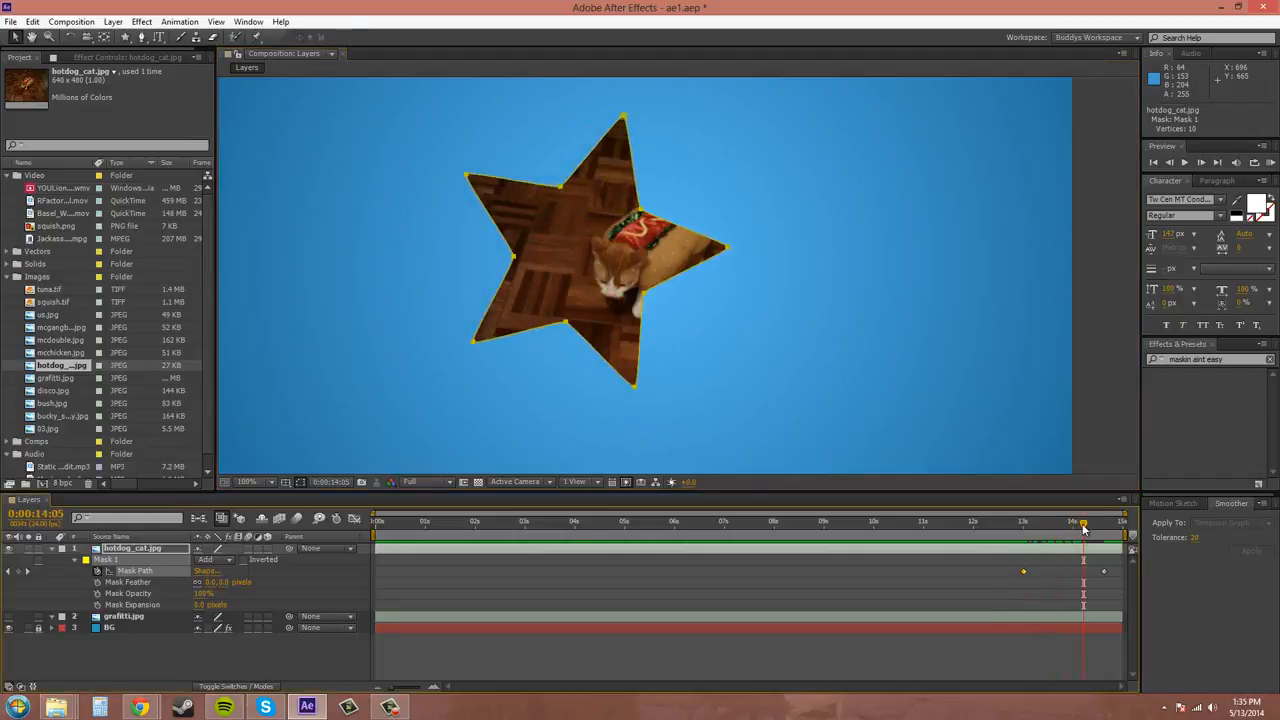
key("ctrl+z")
key("ctrl+z")
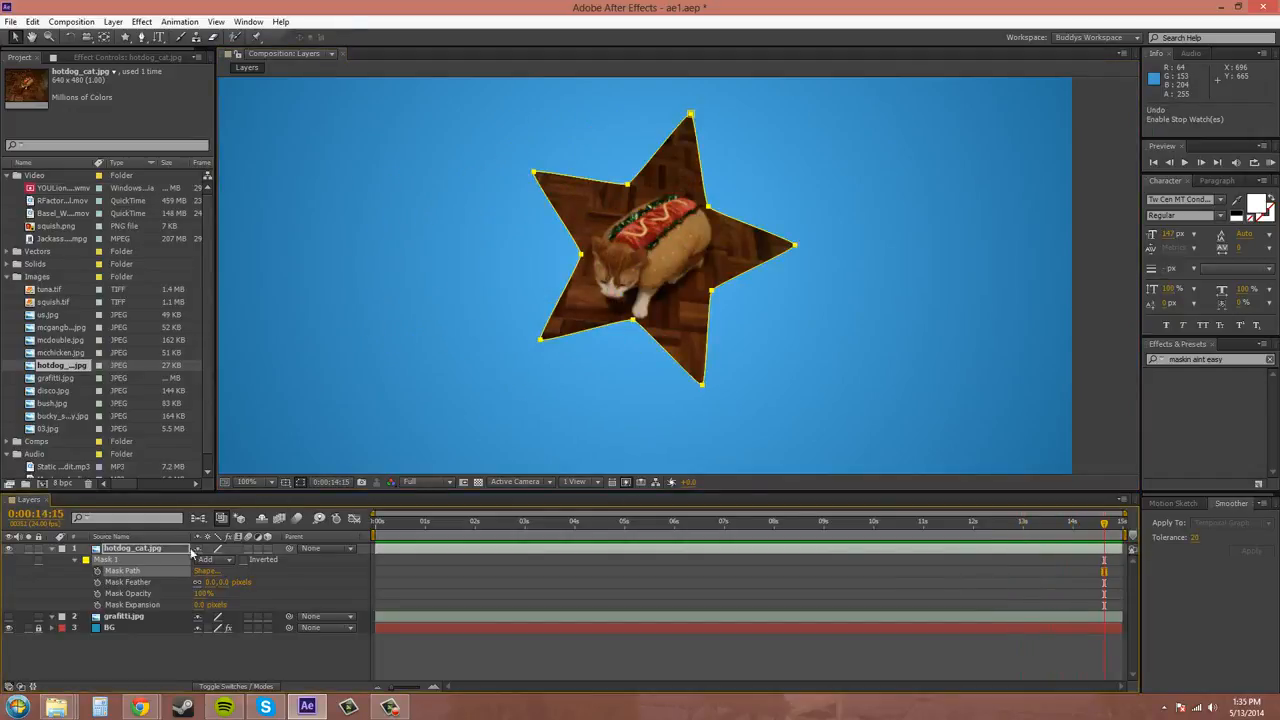
- Try a Mask Feather of 84 pixels on the star mask and undo it
left_click(141, 582)
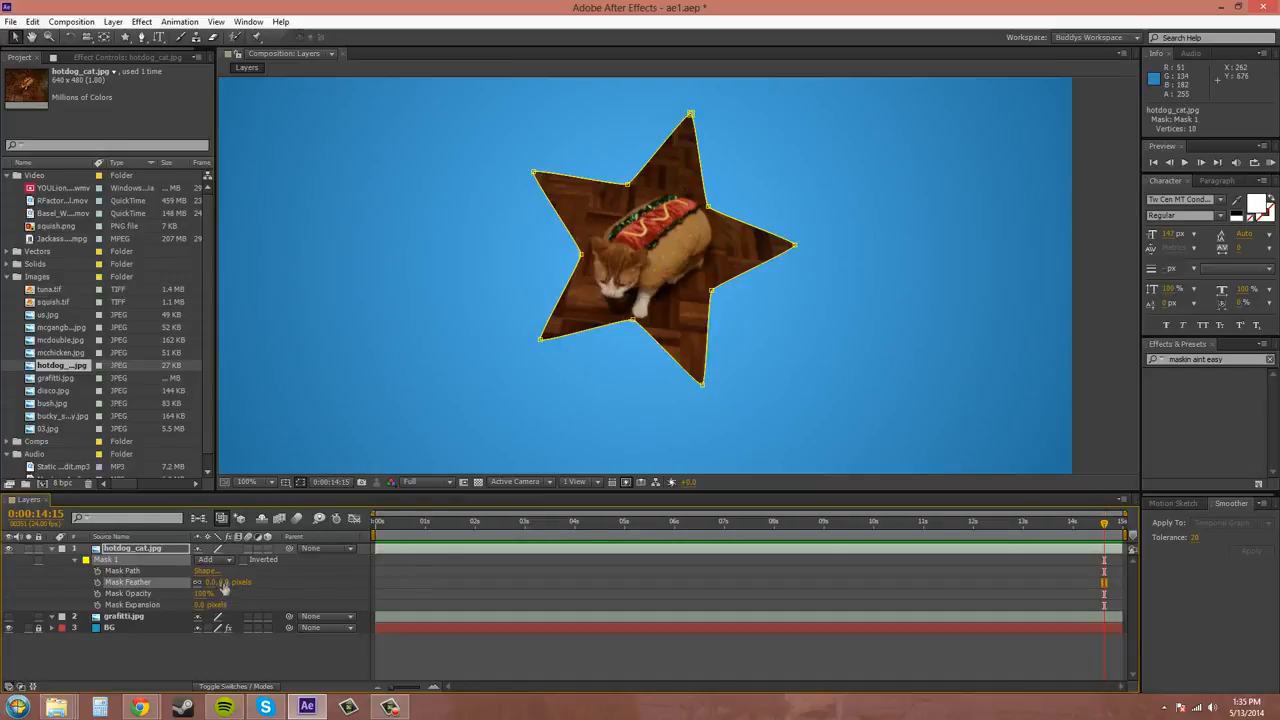
left_click_drag(224, 588, 282, 588)
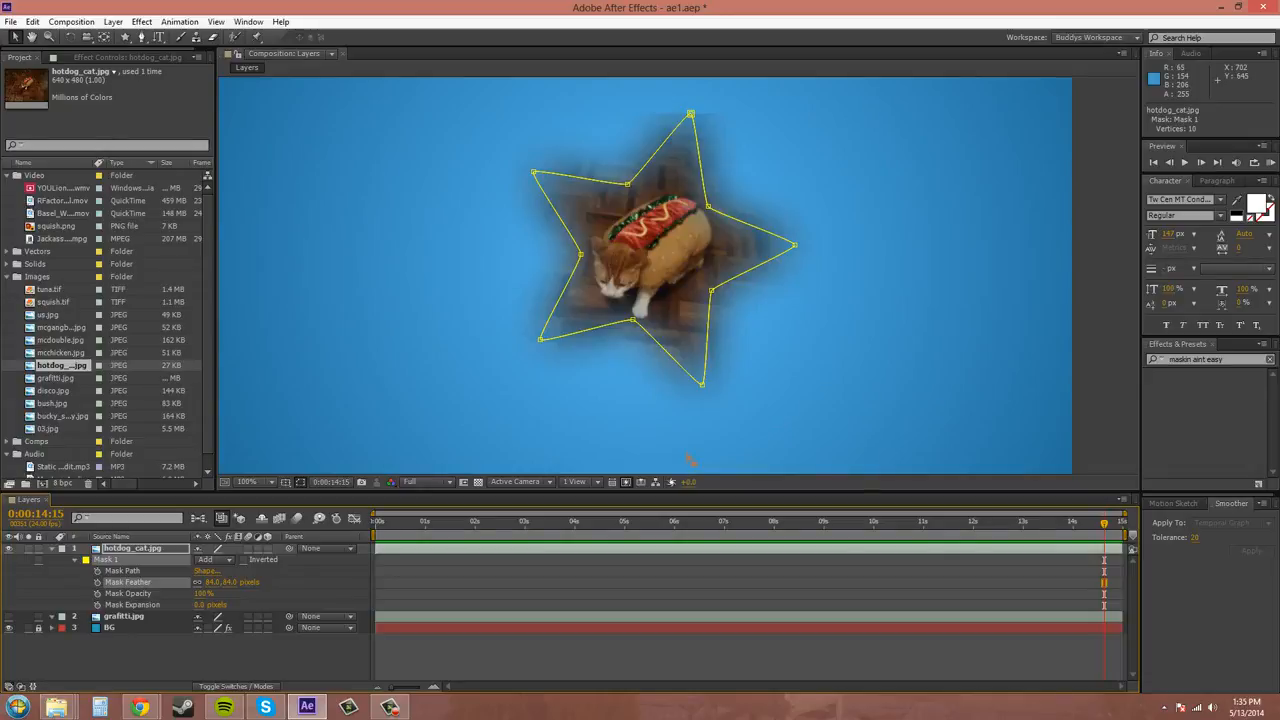
key("ctrl+z")
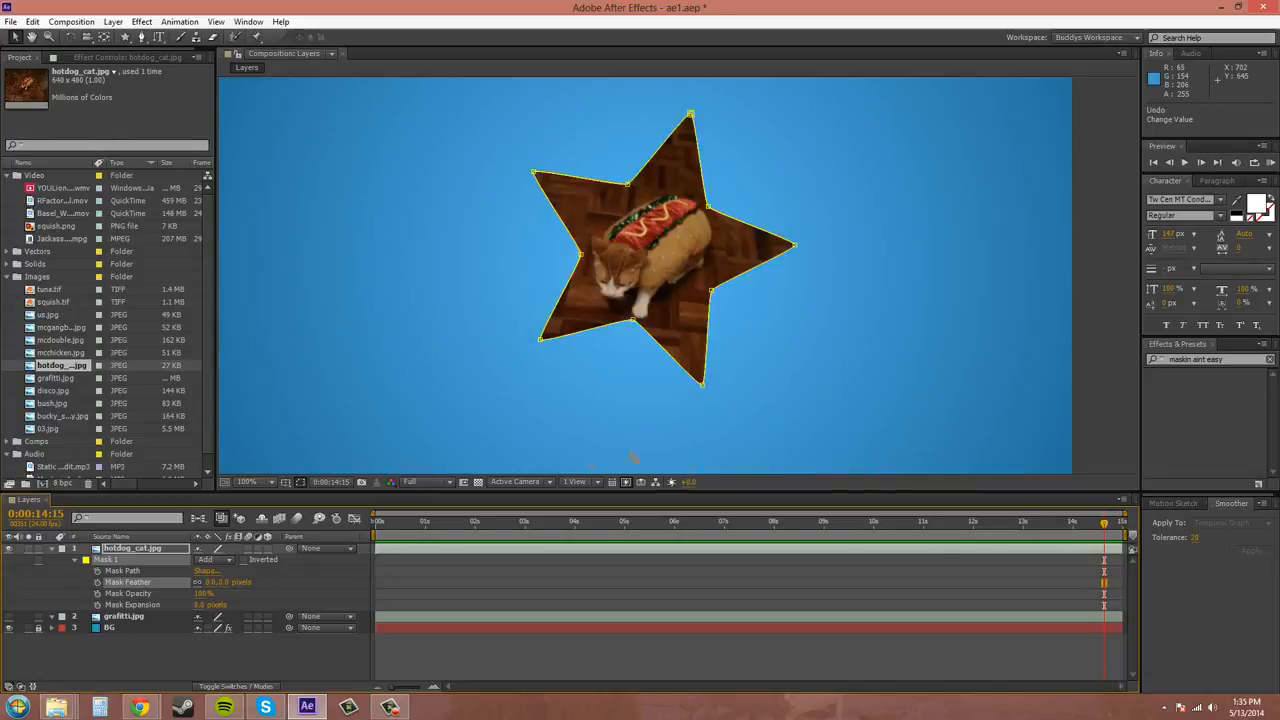
- Set the star mask's Mask Opacity to 0% and bring it back to 100%
left_click(200, 593)
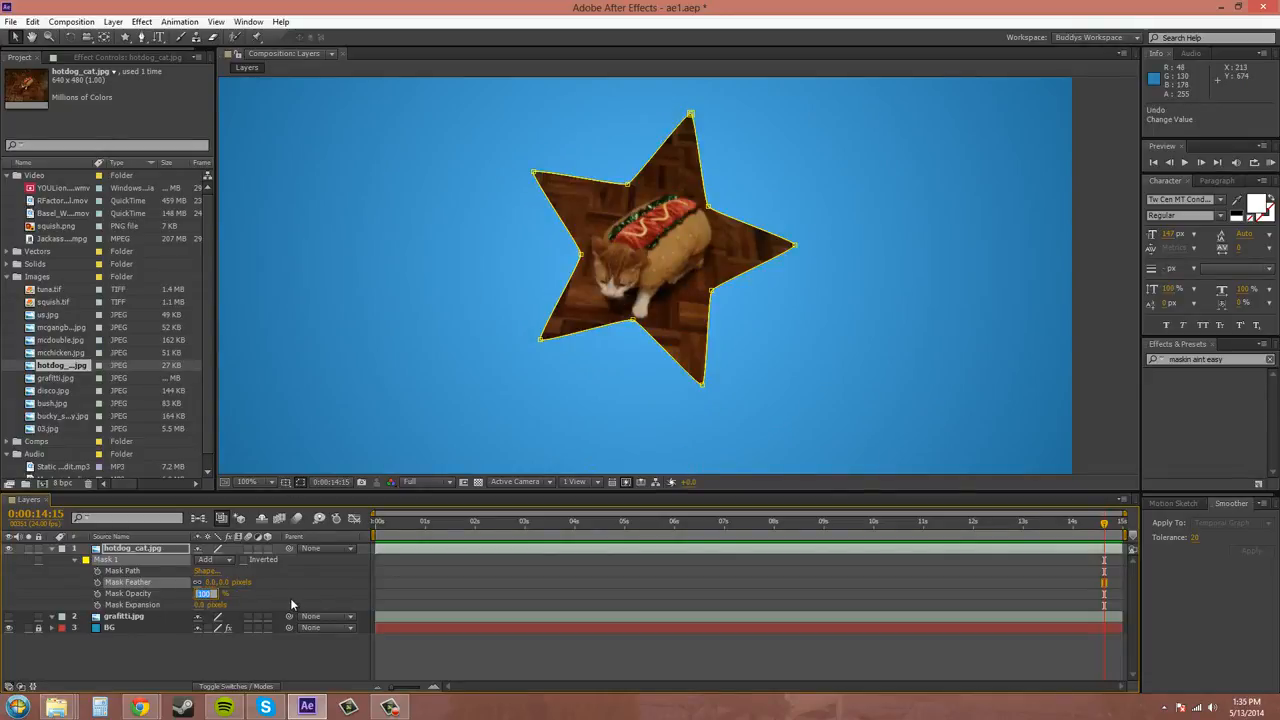
type("0")
key("Return")
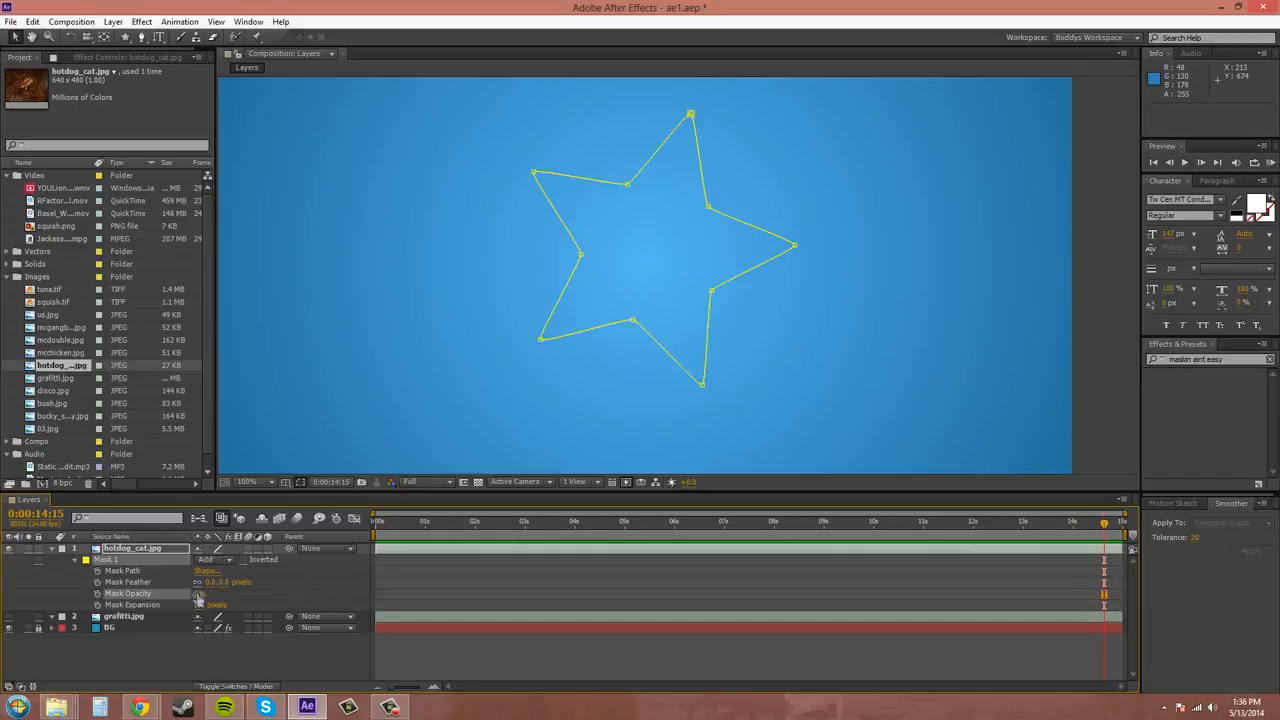
left_click(201, 593)
left_click(266, 593)
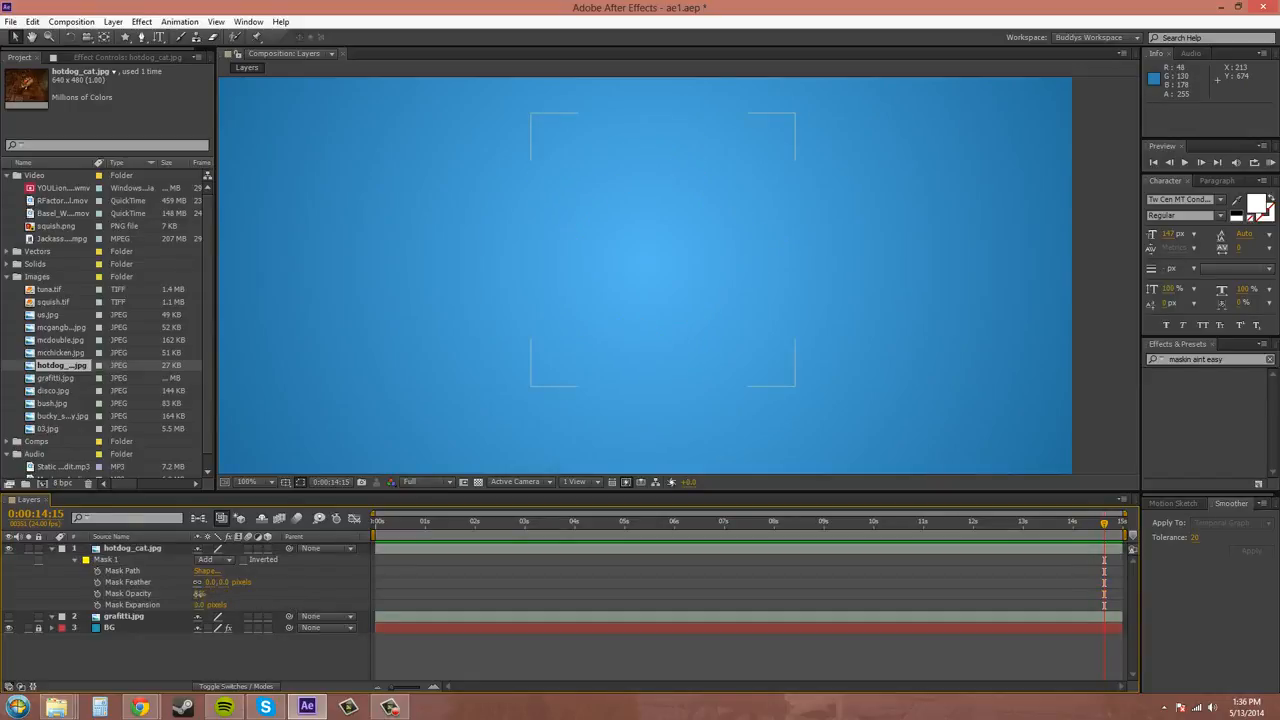
left_click_drag(200, 593, 337, 589)
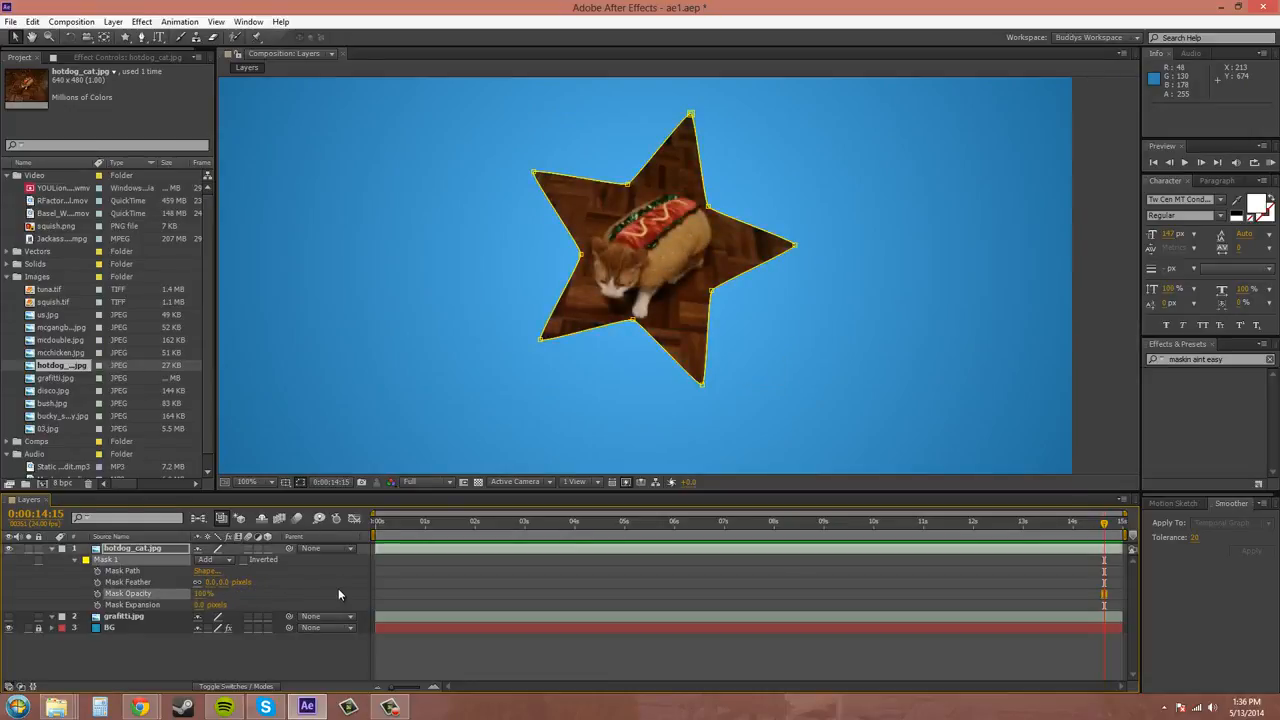
left_click(272, 594)
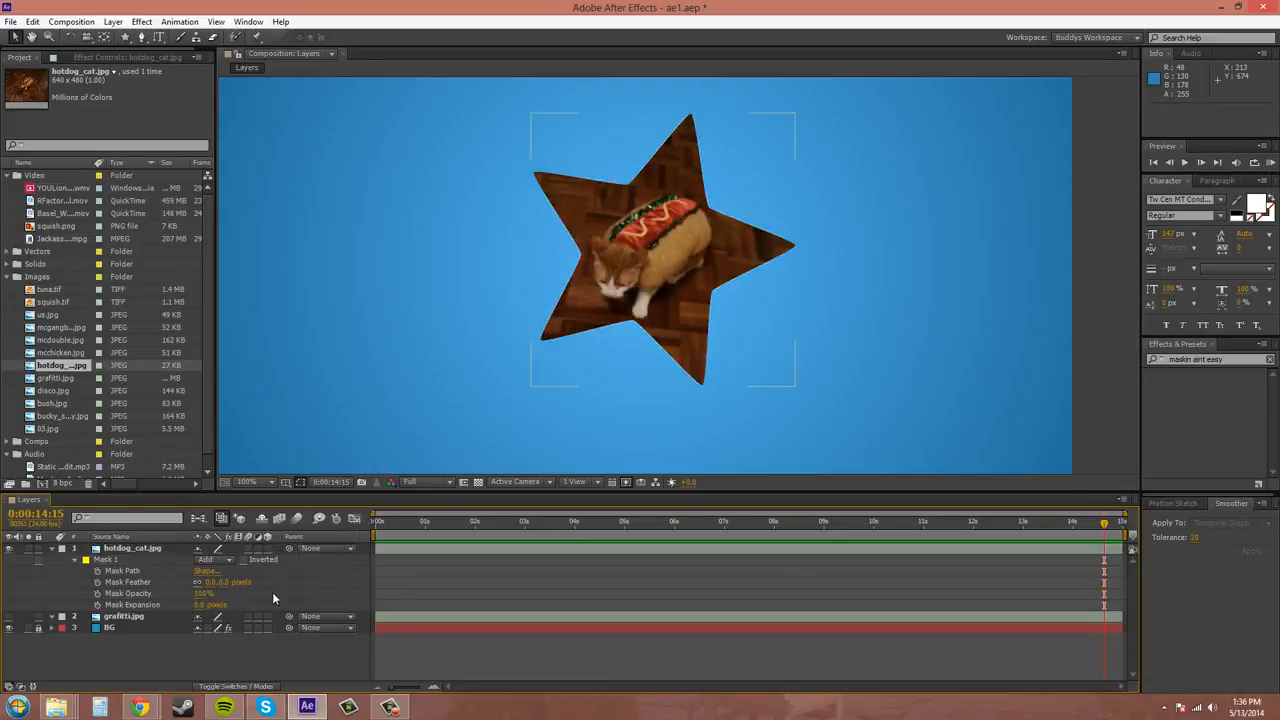
- Try a Mask Expansion of 25 pixels on the star mask and undo it
left_click(204, 605)
left_click_drag(200, 605, 216, 605)
left_click(677, 549)
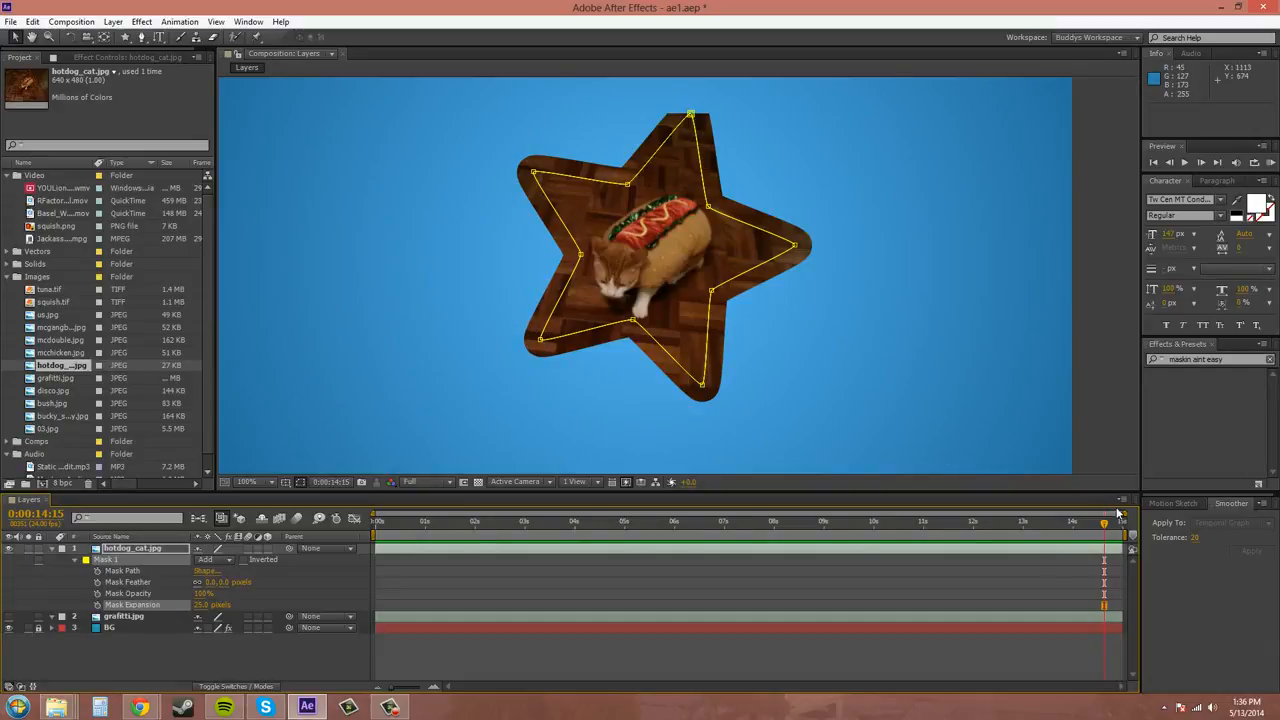
key("ctrl+z")
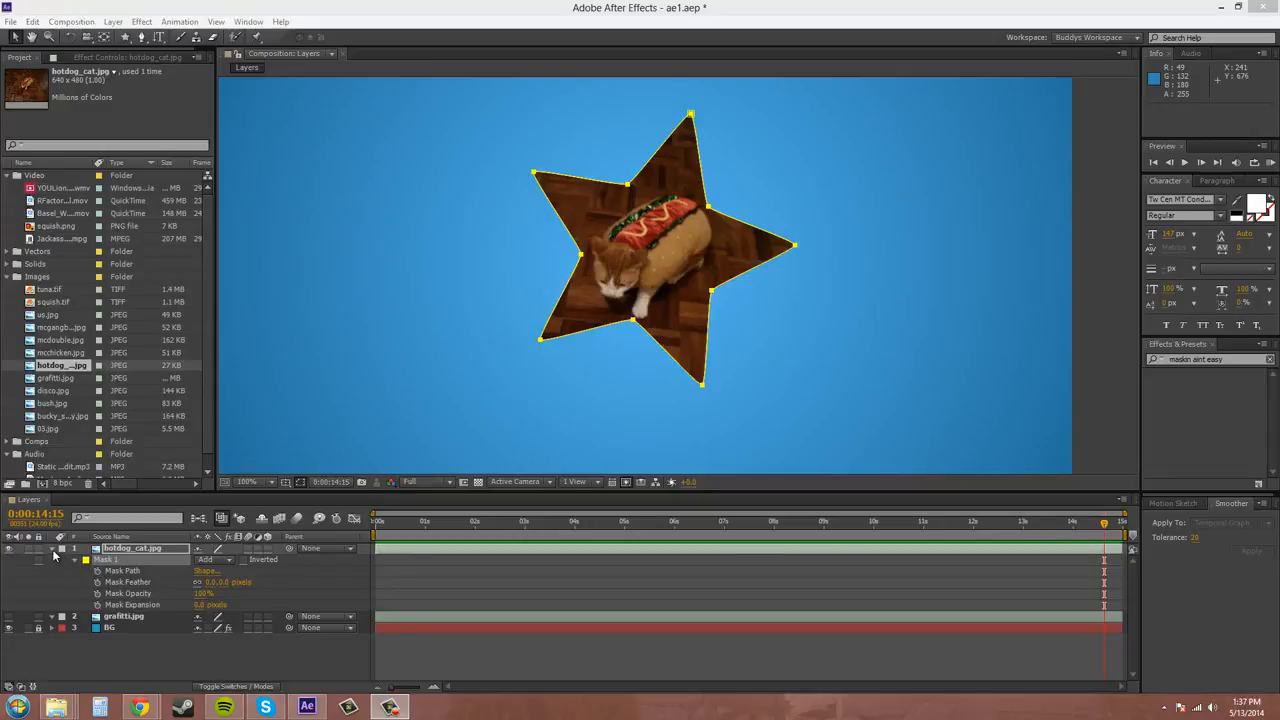
- Reveal only Mask Path and only Mask Feather in turn for the hotdog_cat.jpg layer, and expand all properties of Mask 1
left_click(53, 549)
left_click(135, 550)
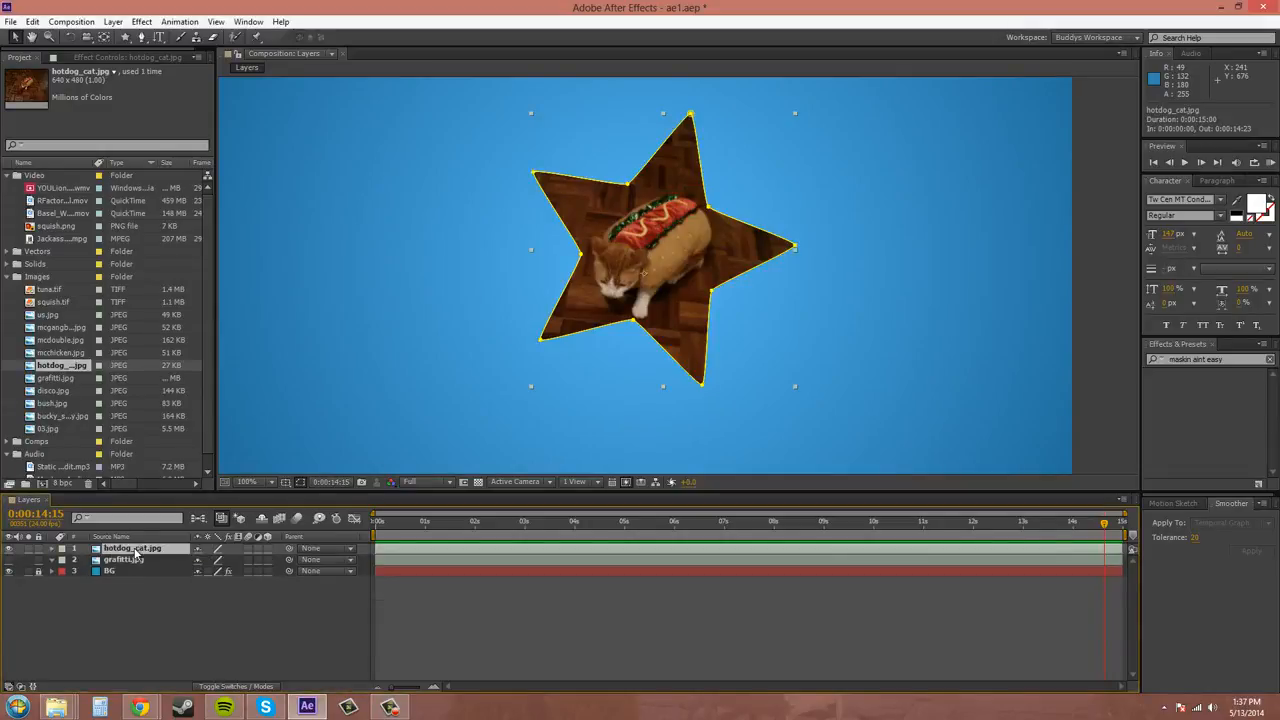
key("m")
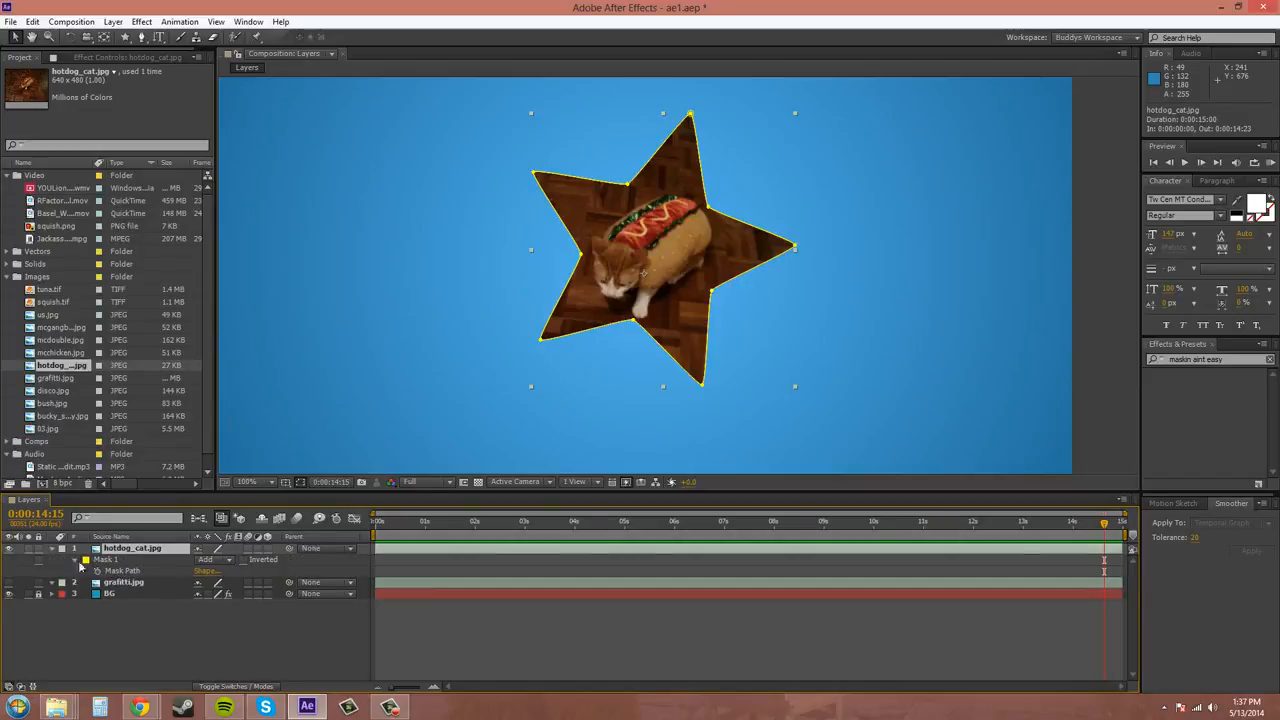
key("f")
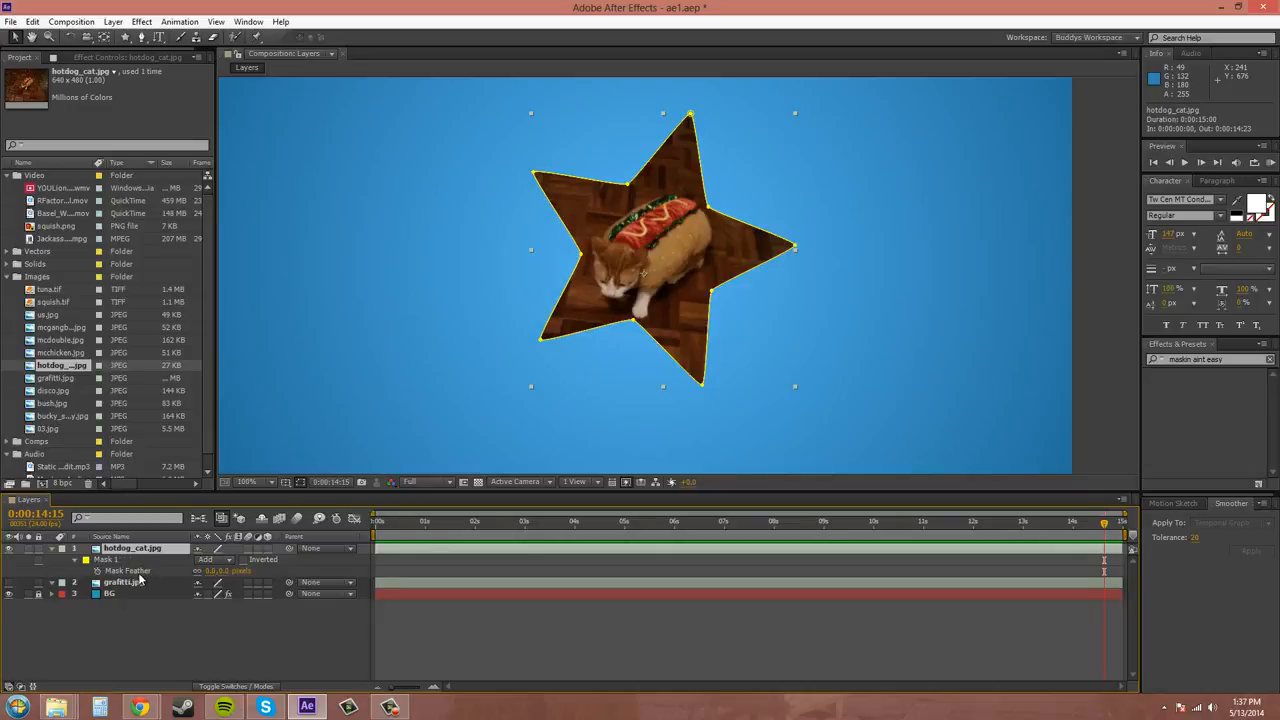
left_click(74, 561)
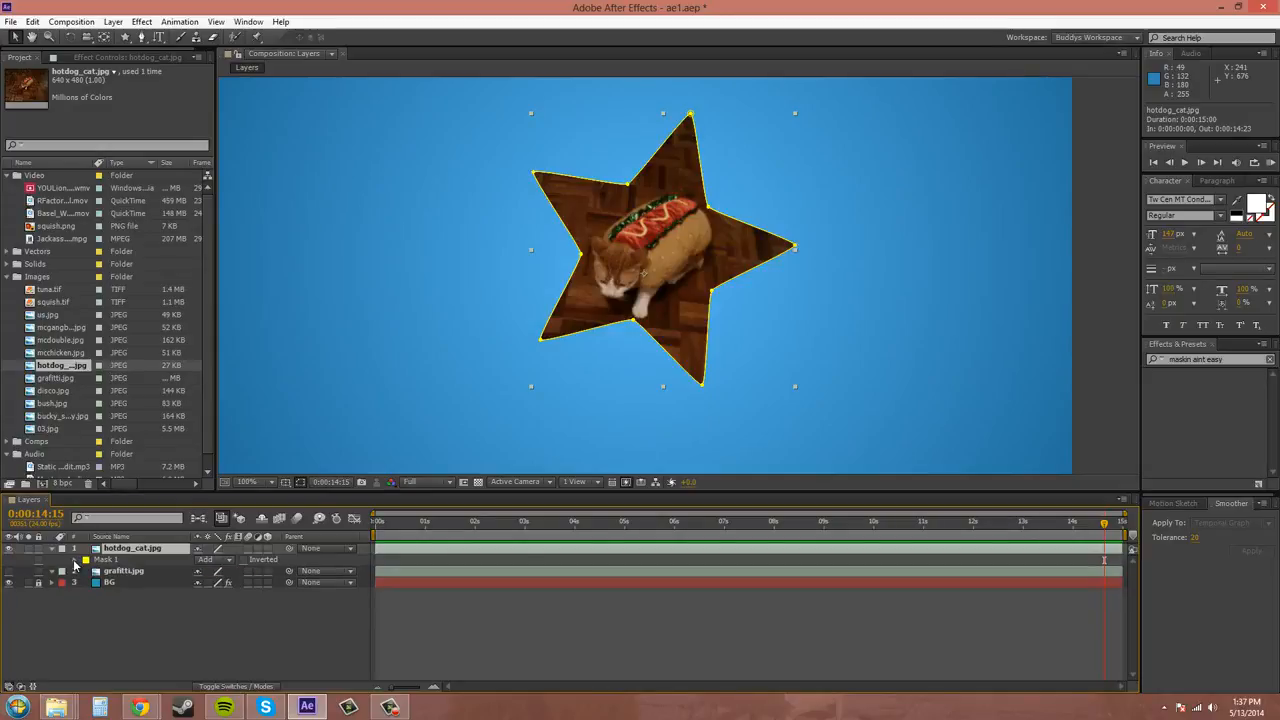
left_click(74, 561)
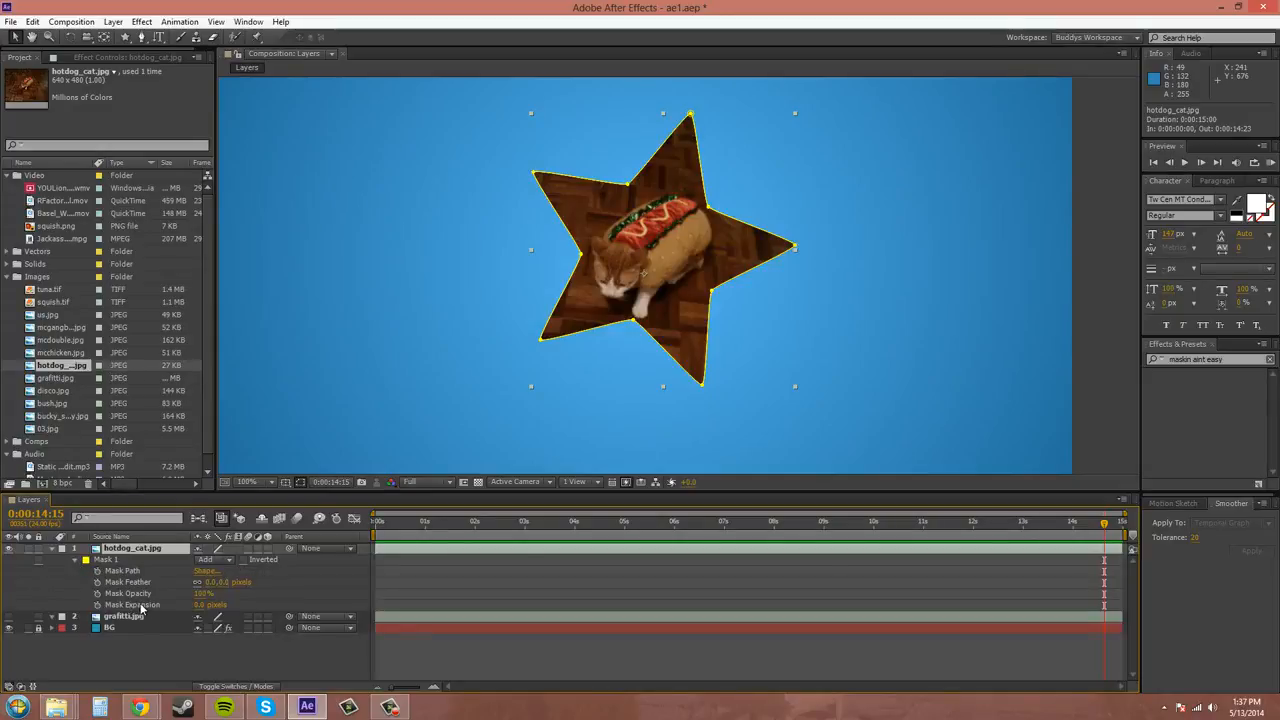
- Reveal only Mask Opacity for the hotdog_cat.jpg layer and bring back its full set of mask properties
left_click(76, 563)
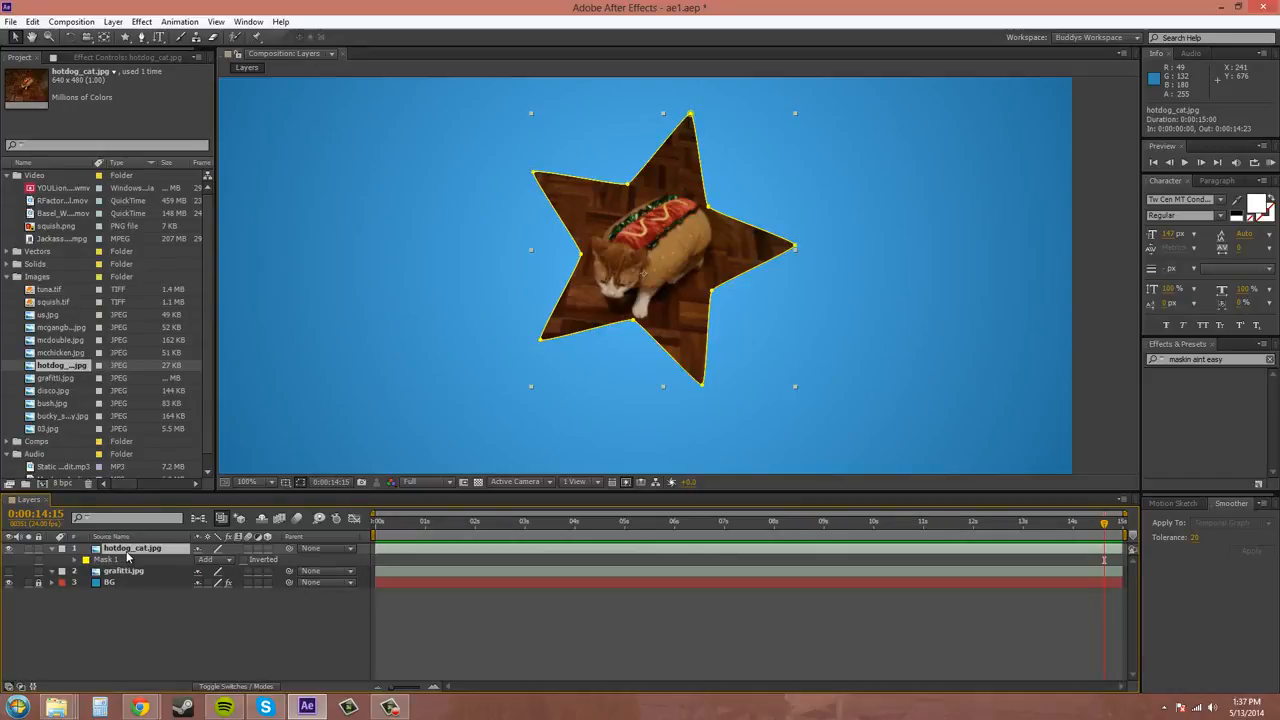
key("t")
key("t")
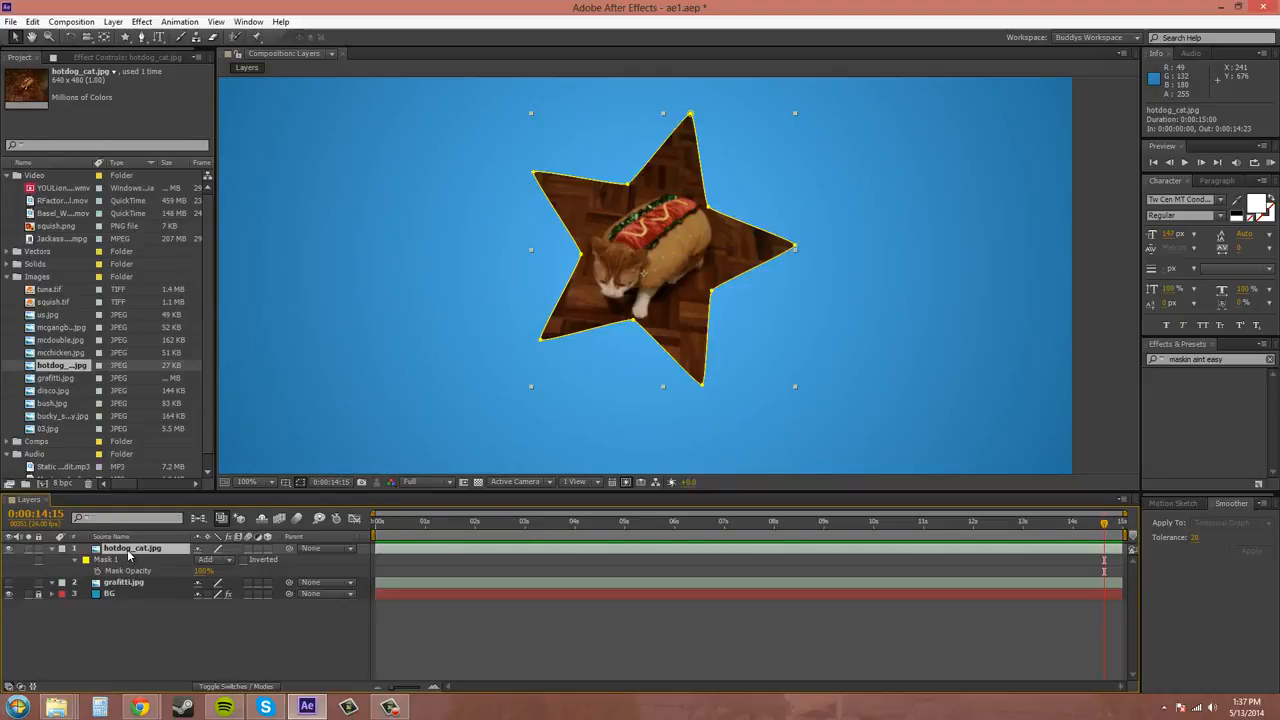
key("m")
key("m")
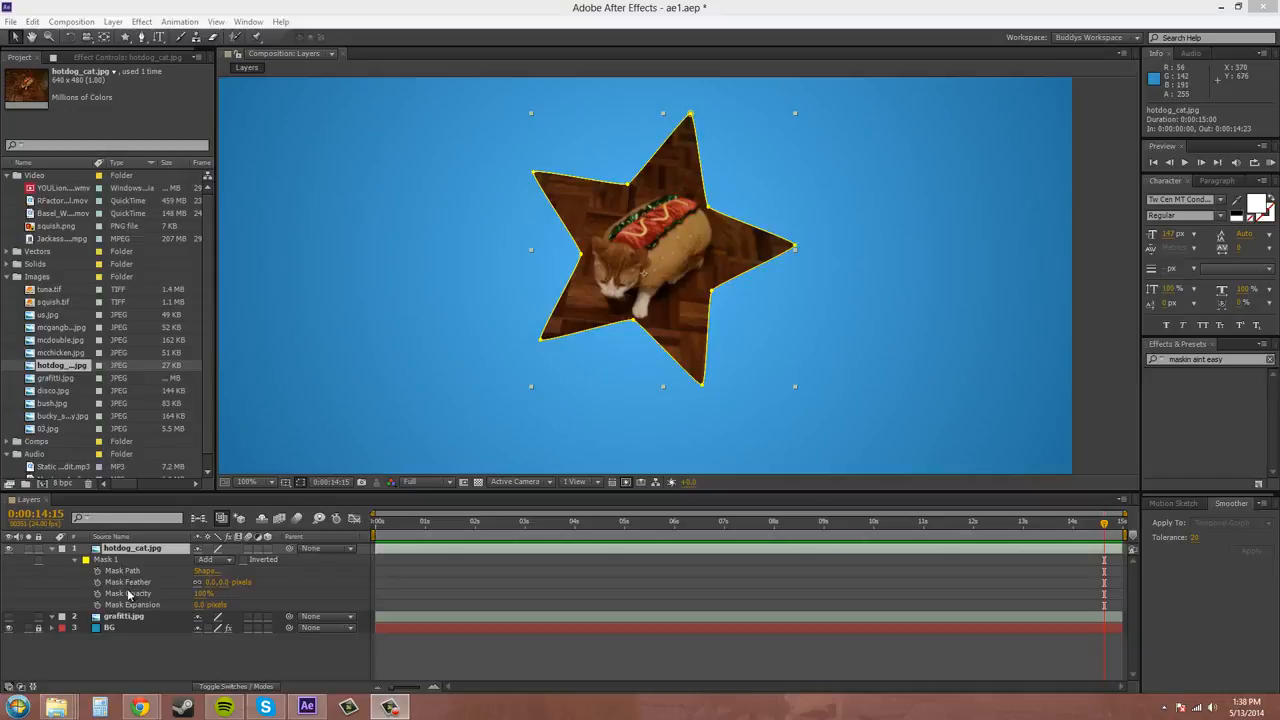
- Reset the shape of Mask 1 on the hotdog_cat.jpg layer to Rectangle
left_click(205, 570)
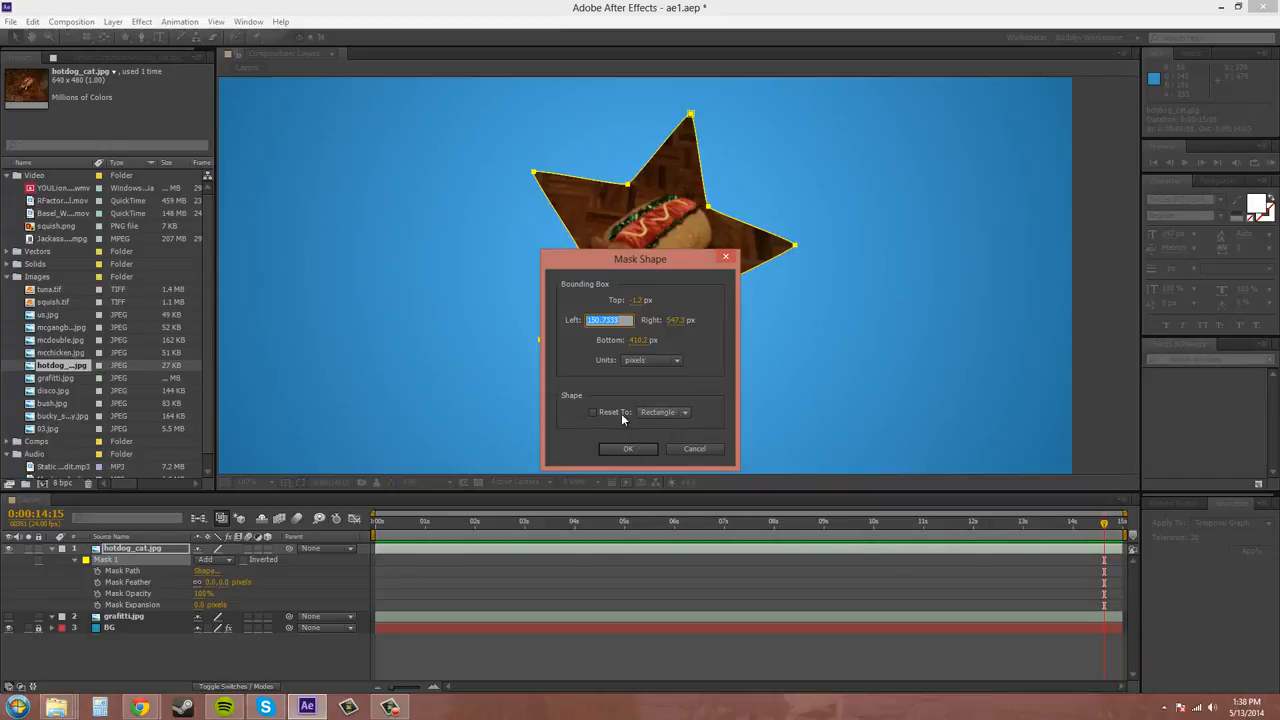
left_click(593, 414)
left_click(627, 448)
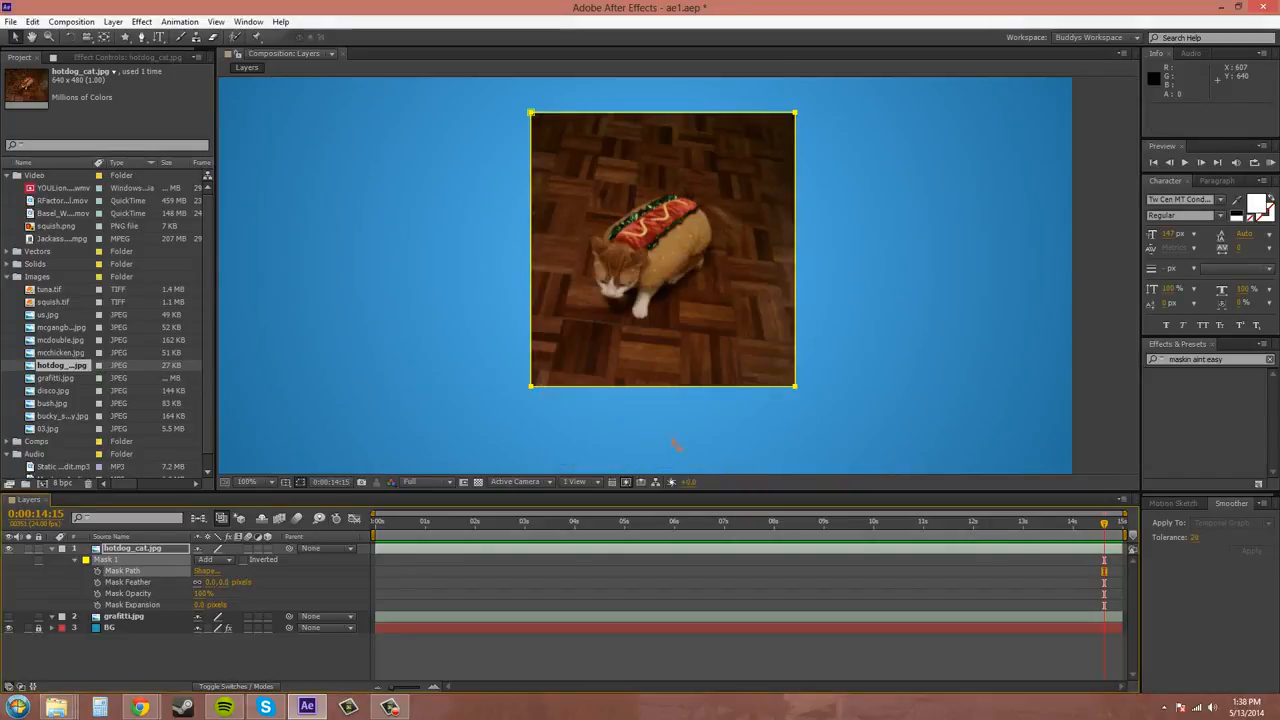